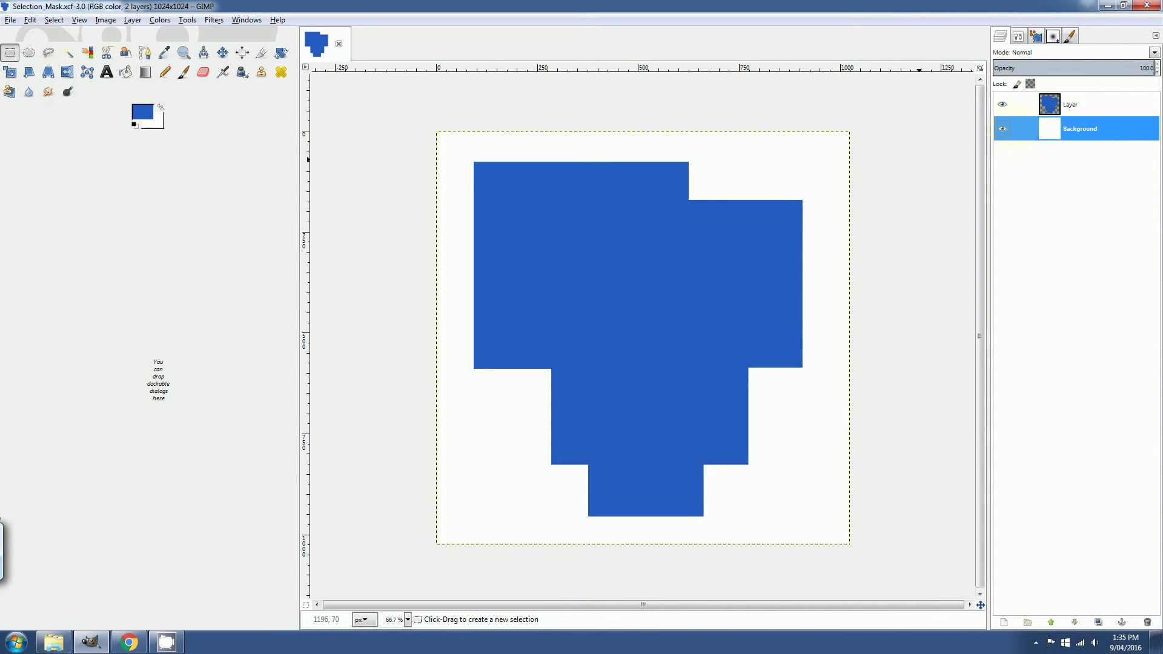
Make Layer active and fuzzy-select the empty area around the blue stepped shape
{"action": "left_click", "coordinate": [1069, 104]}
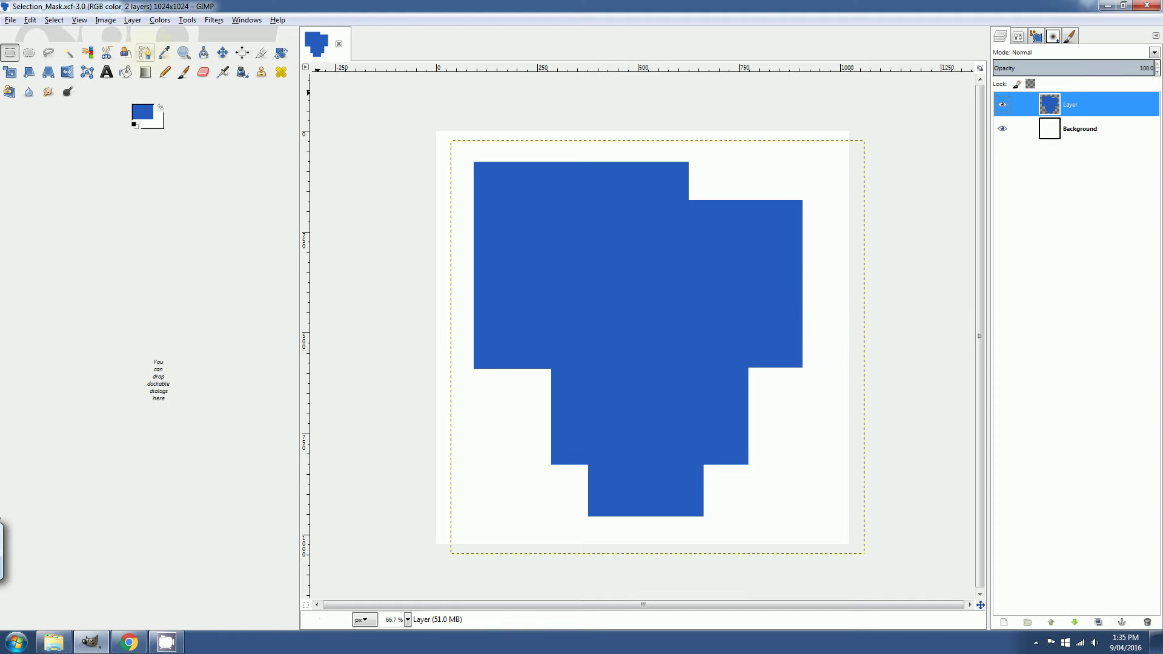
{"action": "left_click", "coordinate": [67, 54]}
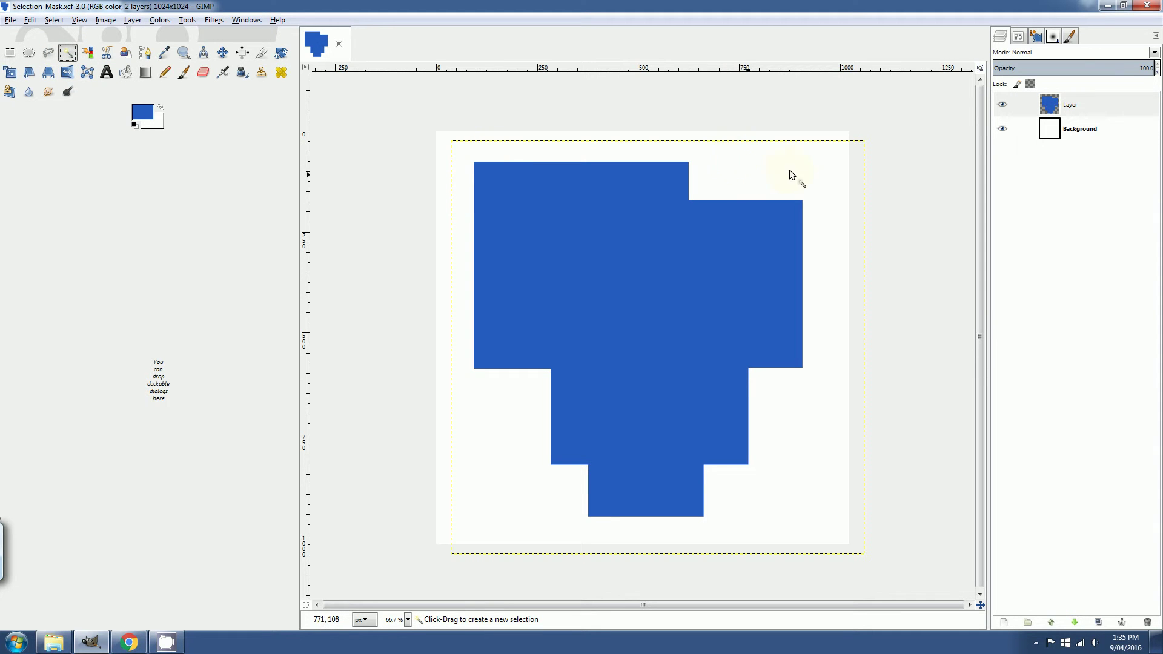
{"action": "left_click", "coordinate": [768, 170]}
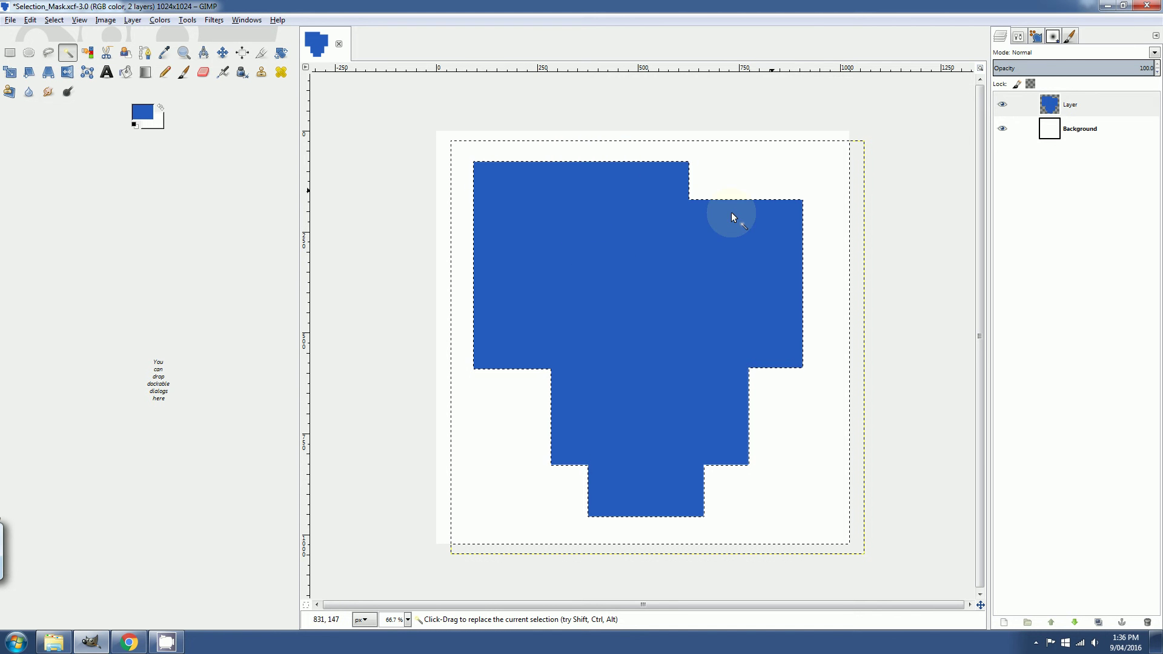
Add a Selection-initialised layer mask to Layer, deselect all, and target the layer's pixels
{"action": "right_click", "coordinate": [1055, 113]}
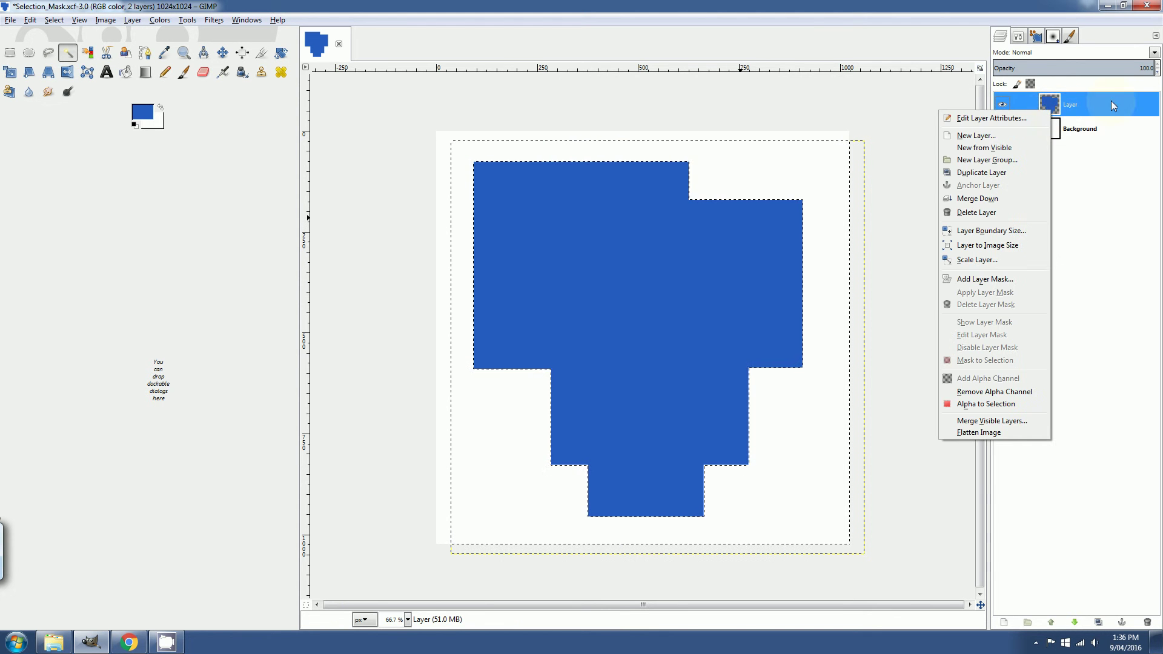
{"action": "left_click", "coordinate": [971, 280]}
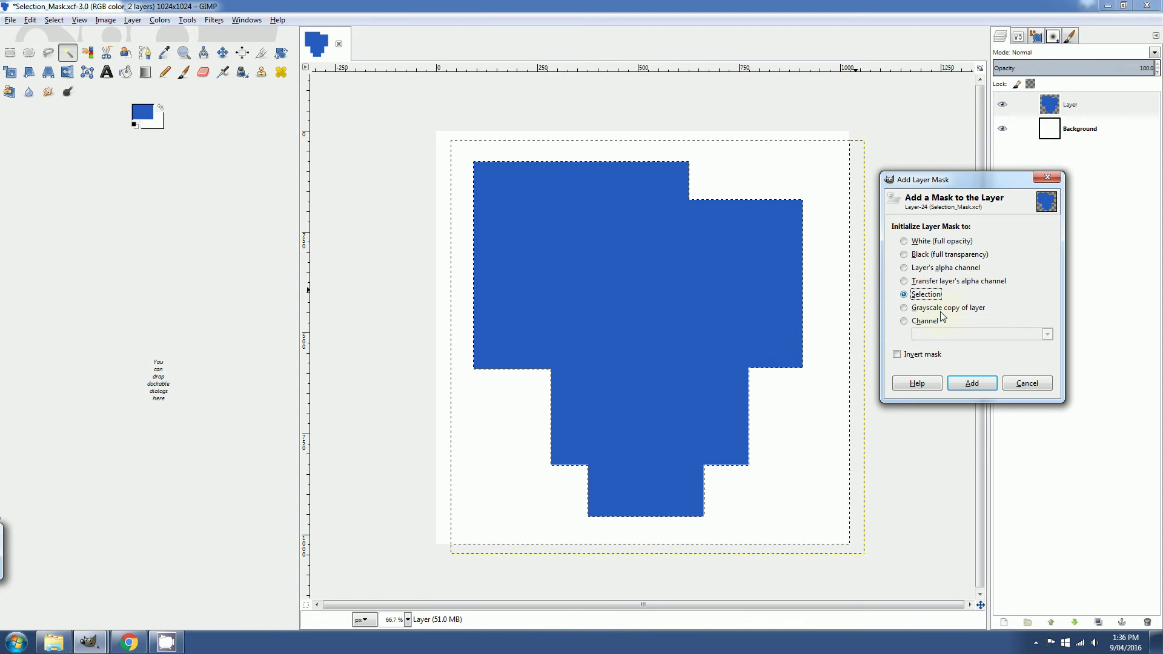
{"action": "left_click", "coordinate": [957, 384]}
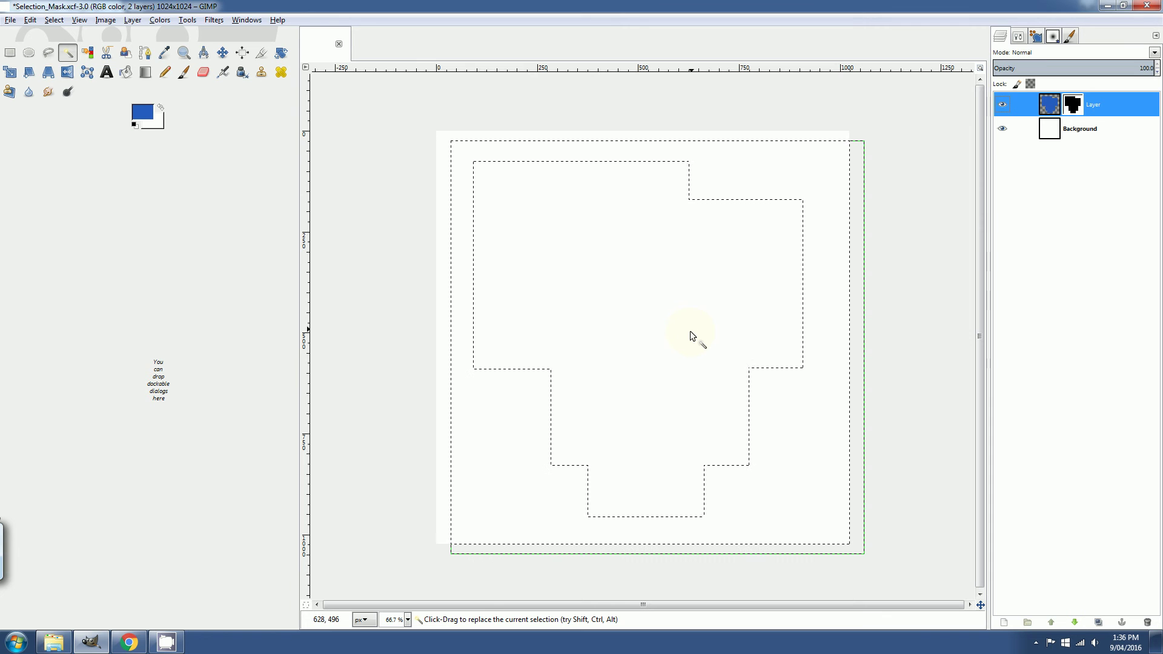
{"action": "key", "text": "ctrl+shift+a"}
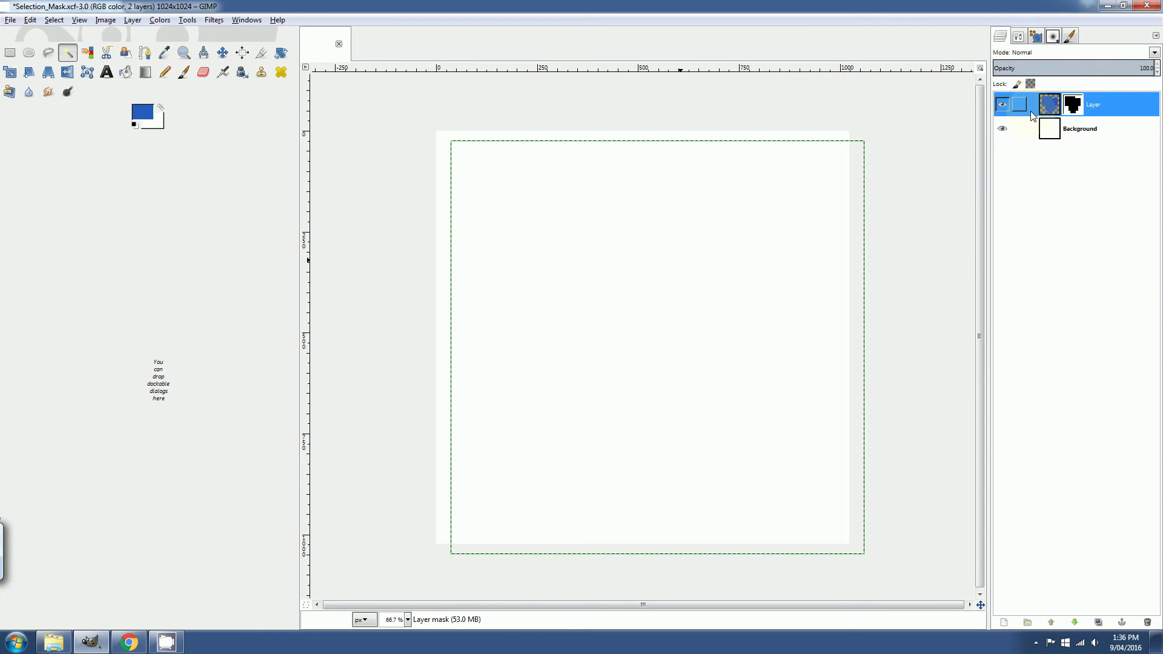
{"action": "left_click", "coordinate": [1050, 111]}
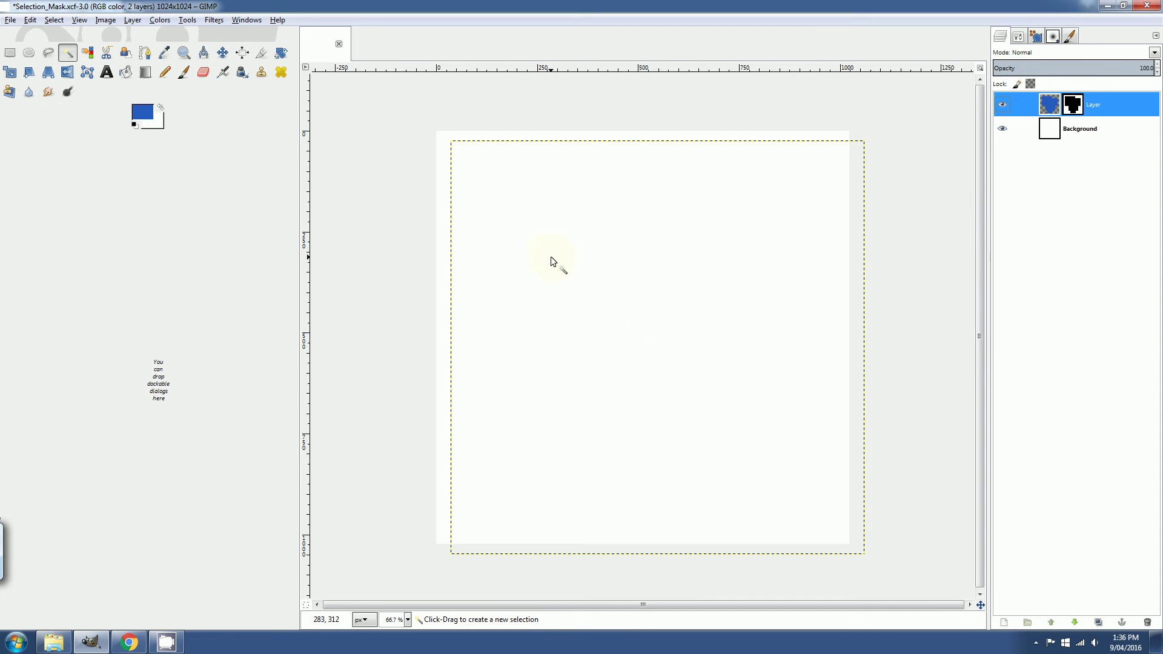
Target the layer pixels and set the foreground colour to orange c8650d
{"action": "left_click", "coordinate": [1051, 110]}
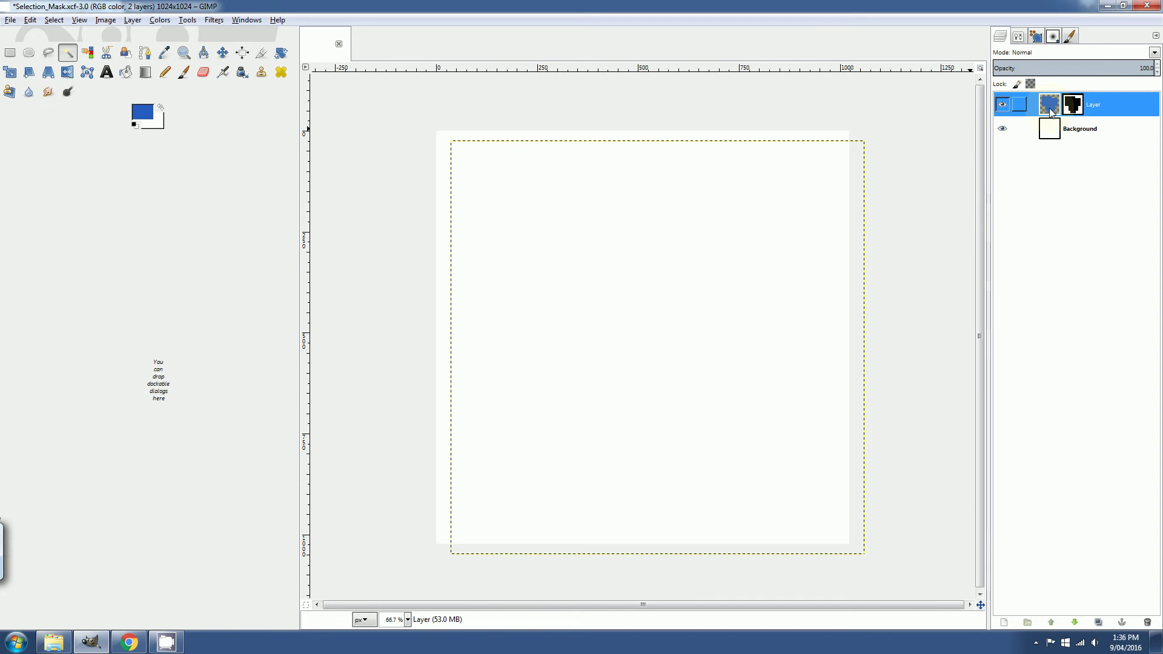
{"action": "left_click", "coordinate": [143, 113]}
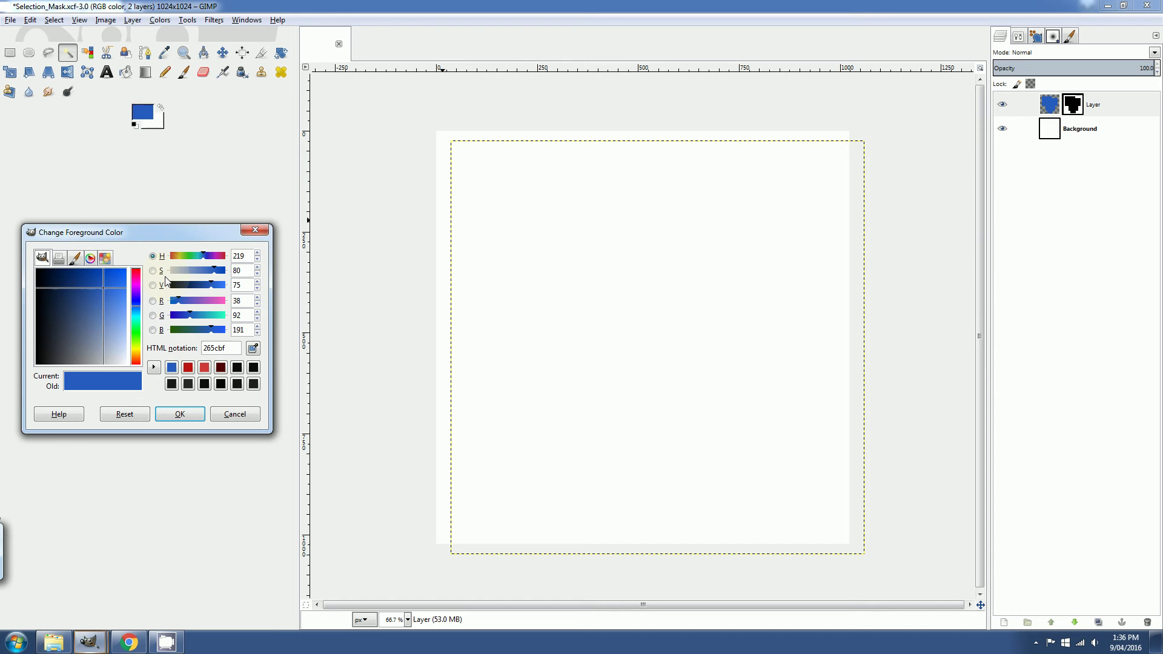
{"action": "left_click", "coordinate": [135, 358]}
{"action": "left_click", "coordinate": [107, 274]}
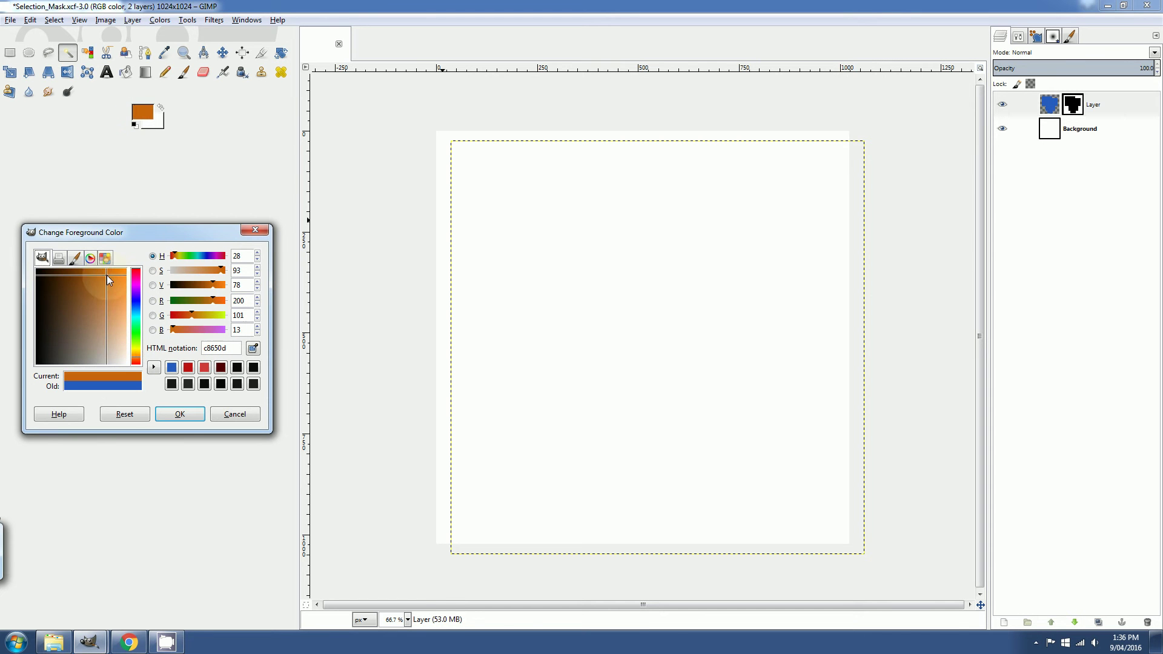
{"action": "left_click", "coordinate": [180, 414]}
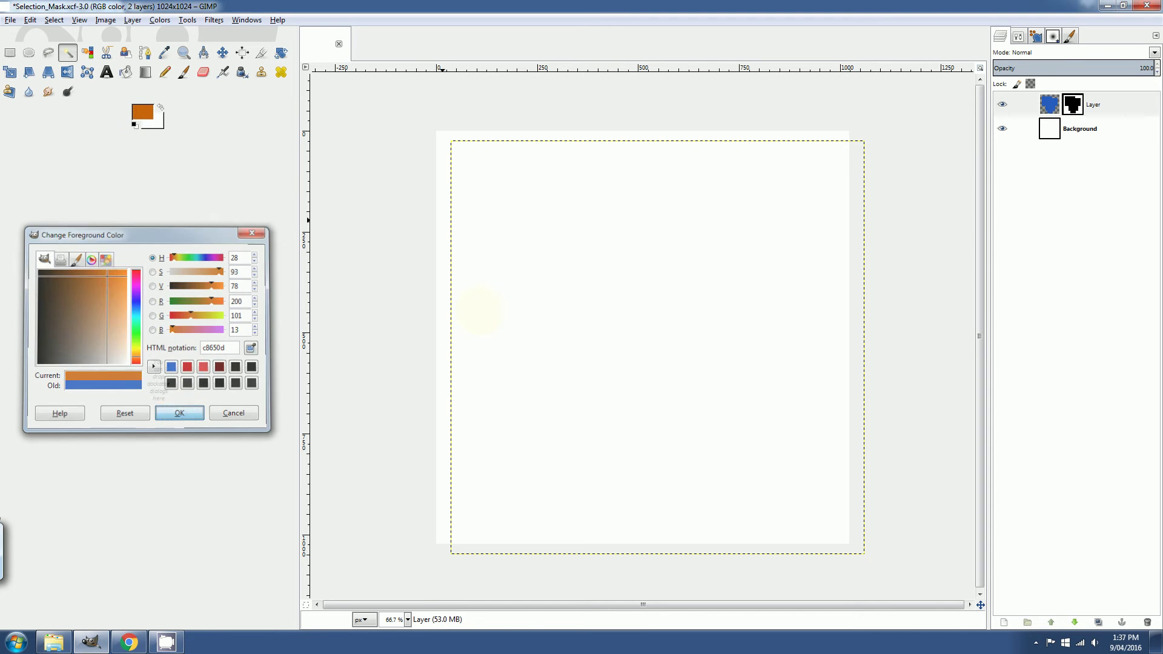
With the Paintbrush, dab and streak orange strokes across the left, middle and right of the canvas
{"action": "left_click", "coordinate": [183, 72]}
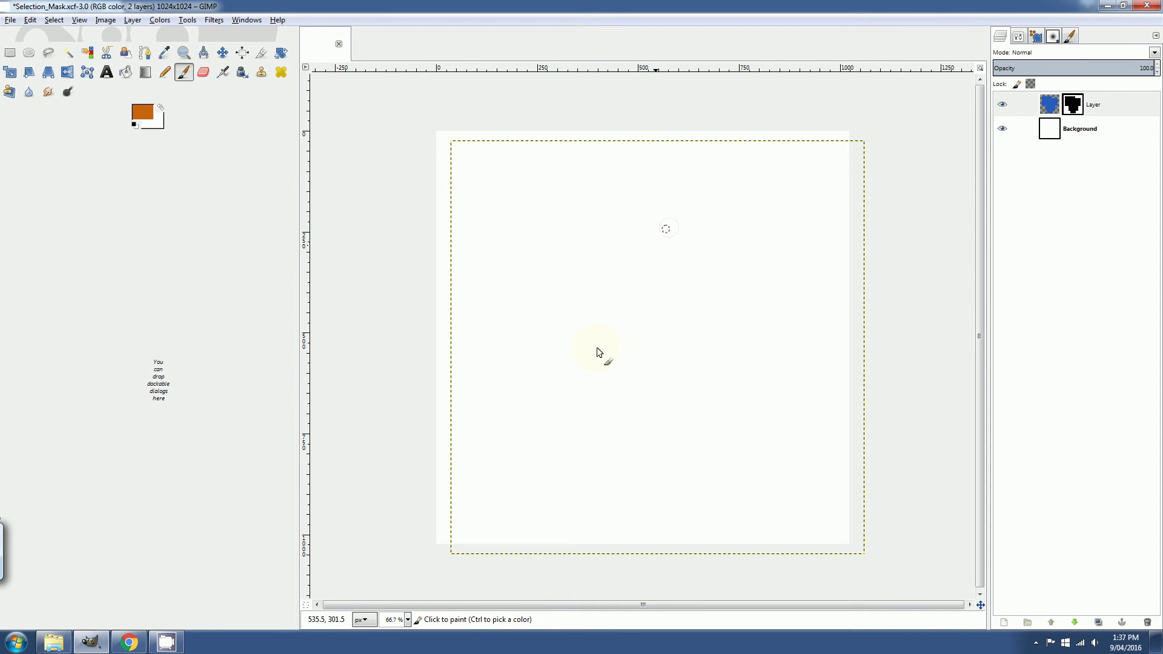
{"action": "left_click", "coordinate": [674, 207]}
{"action": "left_click", "coordinate": [636, 364]}
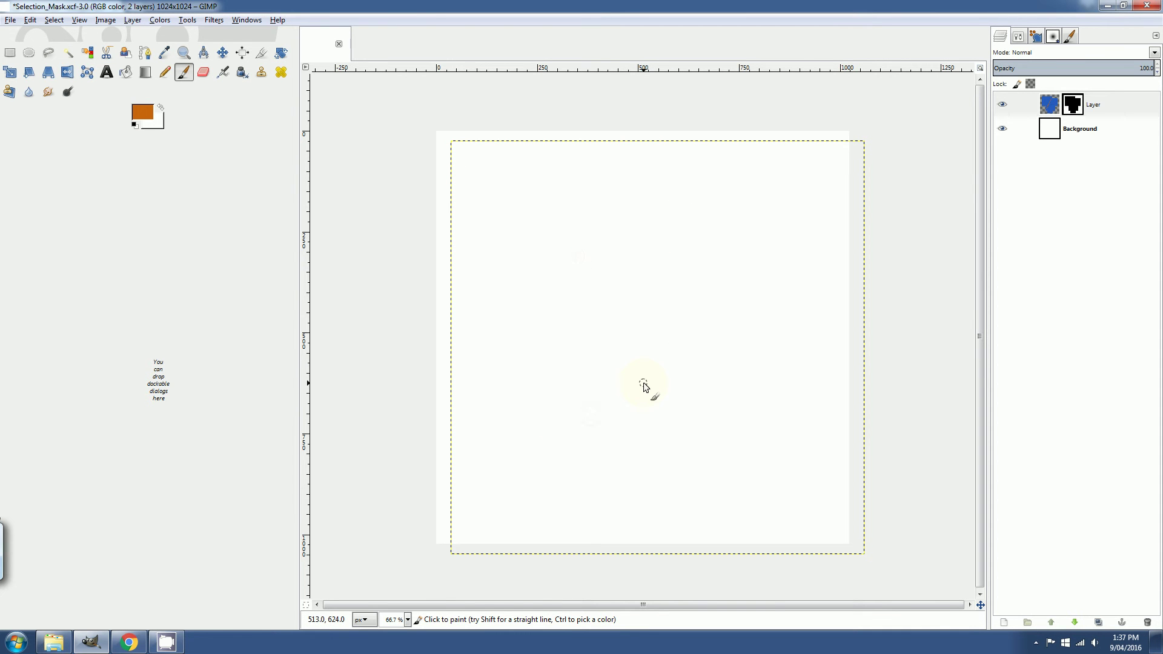
{"action": "left_click", "coordinate": [639, 361]}
{"action": "left_click_drag", "start_coordinate": [447, 134], "coordinate": [498, 216]}
{"action": "left_click_drag", "start_coordinate": [437, 167], "coordinate": [539, 322]}
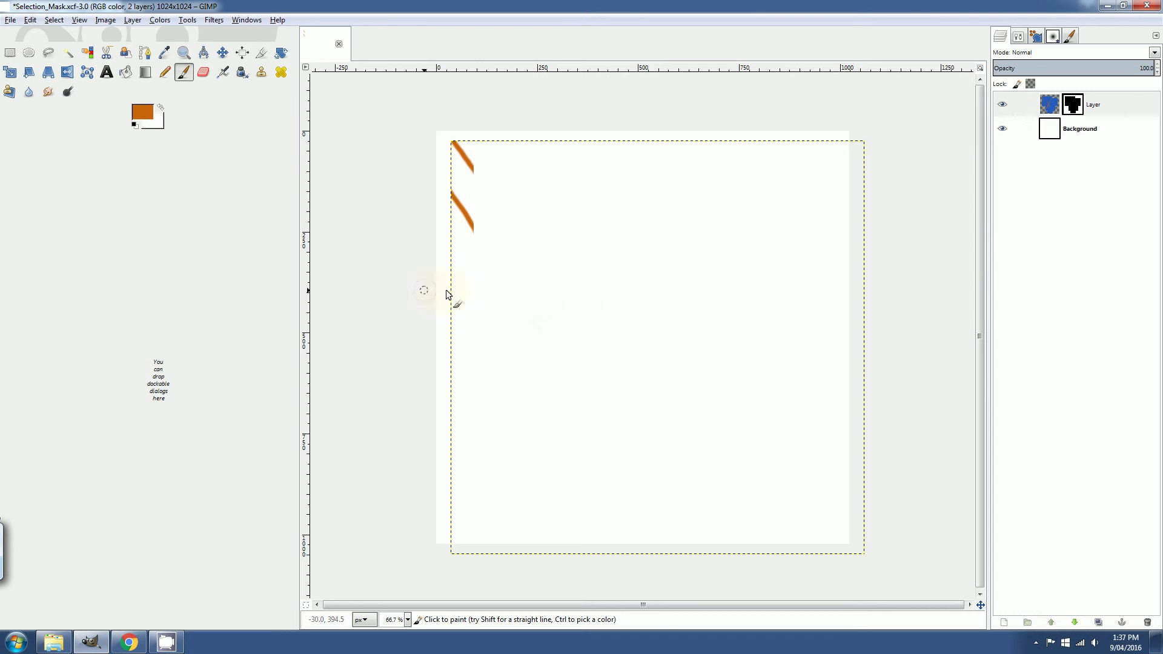
{"action": "left_click_drag", "start_coordinate": [446, 290], "coordinate": [606, 292]}
{"action": "left_click_drag", "start_coordinate": [463, 347], "coordinate": [605, 349]}
{"action": "left_click_drag", "start_coordinate": [853, 358], "coordinate": [787, 360]}
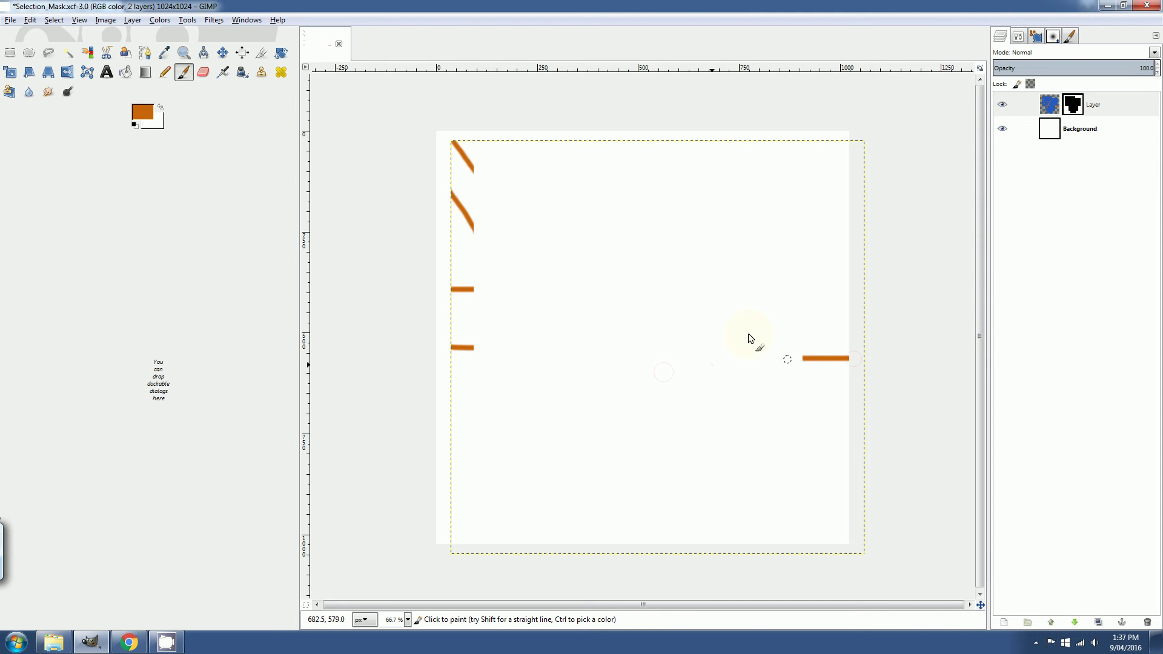
{"action": "left_click_drag", "start_coordinate": [845, 239], "coordinate": [753, 257]}
{"action": "left_click_drag", "start_coordinate": [846, 161], "coordinate": [760, 219]}
{"action": "left_click_drag", "start_coordinate": [762, 138], "coordinate": [754, 258]}
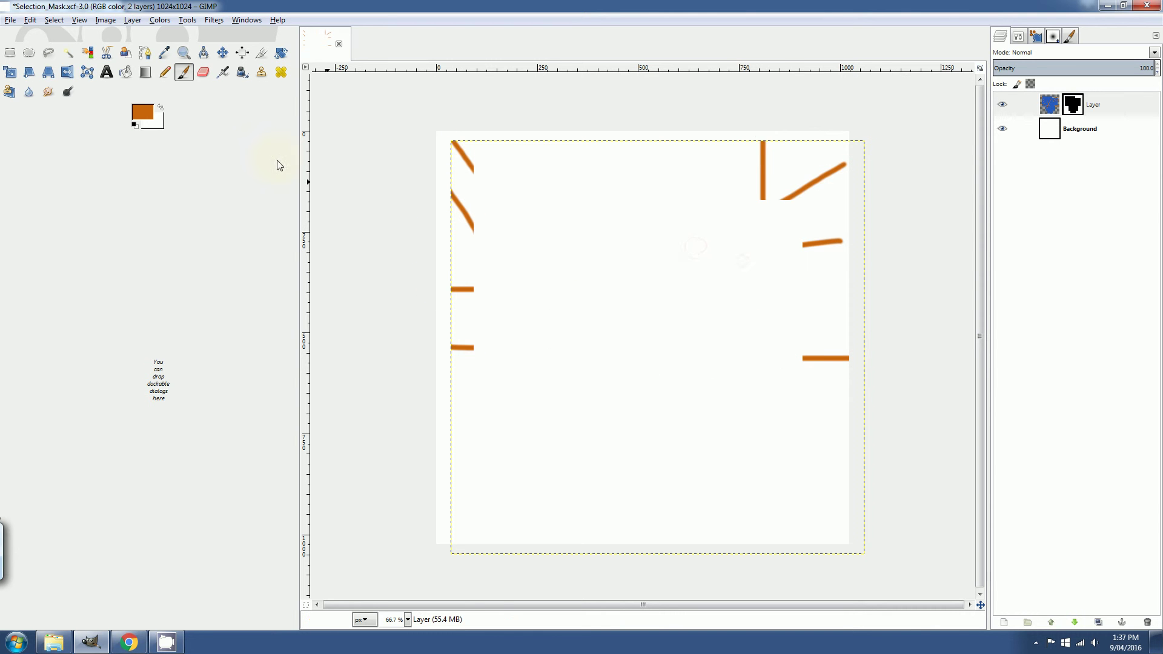
Bucket-fill the left strip, lower area and right area with orange
{"action": "left_click", "coordinate": [124, 72]}
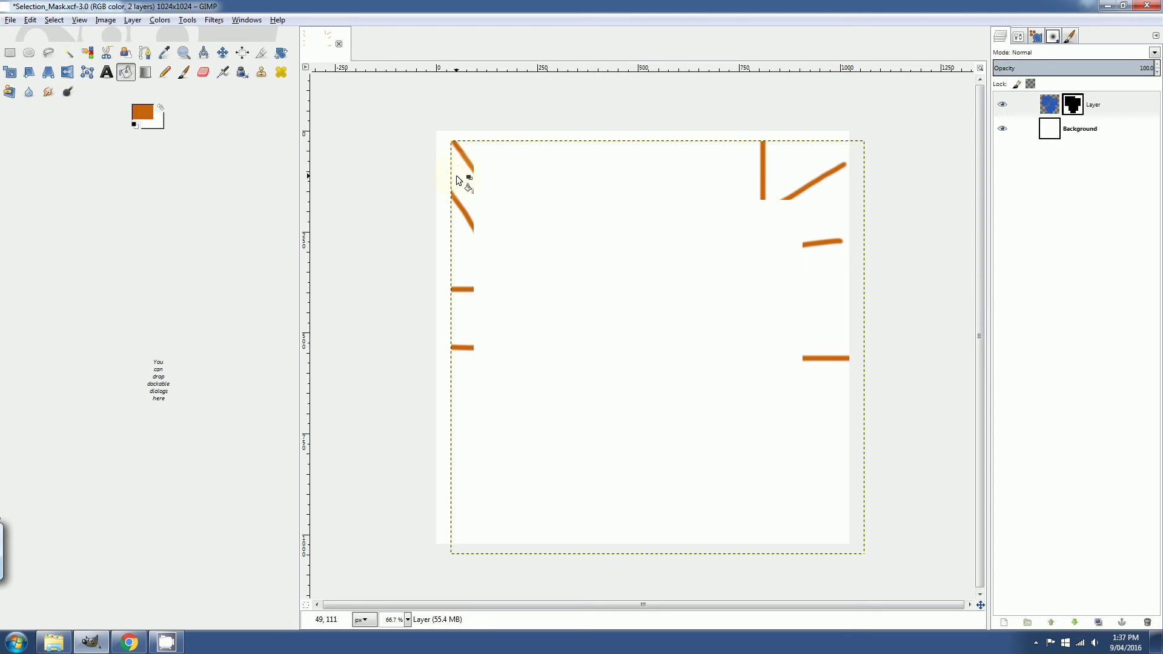
{"action": "left_click", "coordinate": [456, 176]}
{"action": "left_click", "coordinate": [455, 243]}
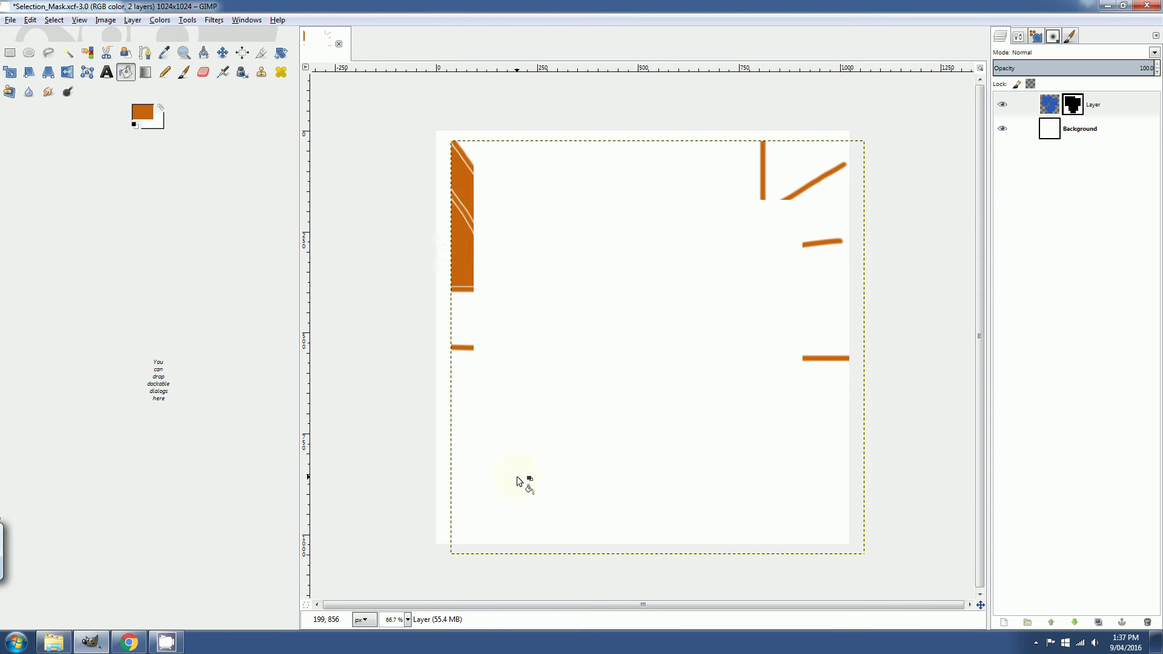
{"action": "left_click", "coordinate": [501, 524]}
{"action": "left_click", "coordinate": [820, 437]}
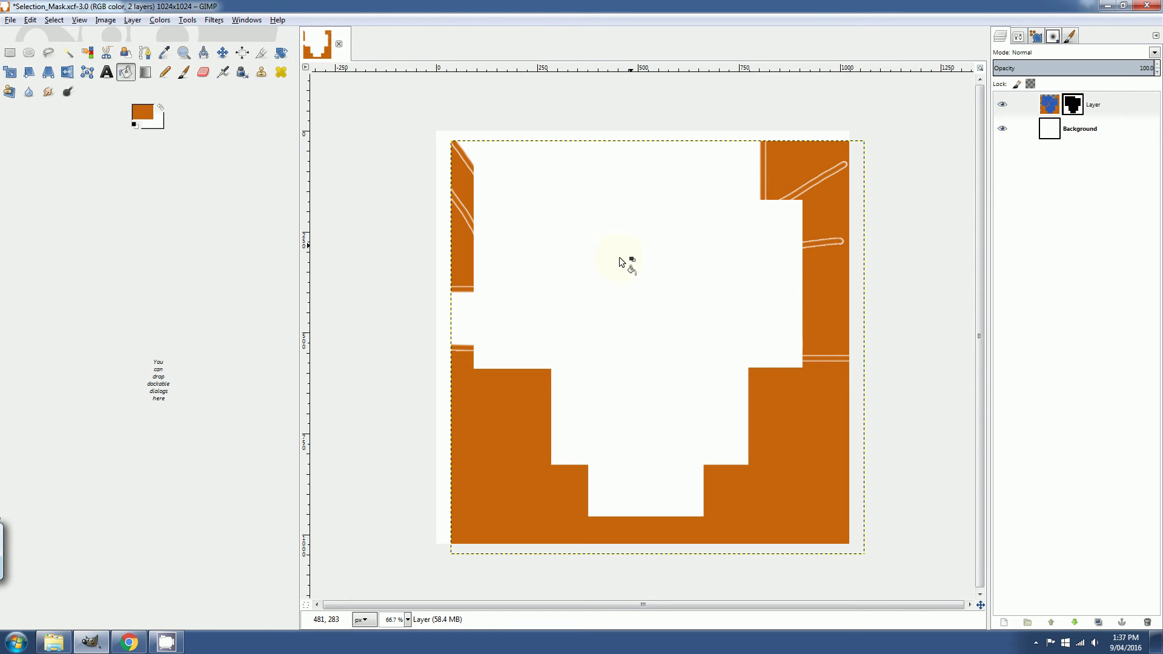
Undo the orange fills, strokes and mask back to the selected blue shape
{"action": "key", "text": "ctrl+z"}
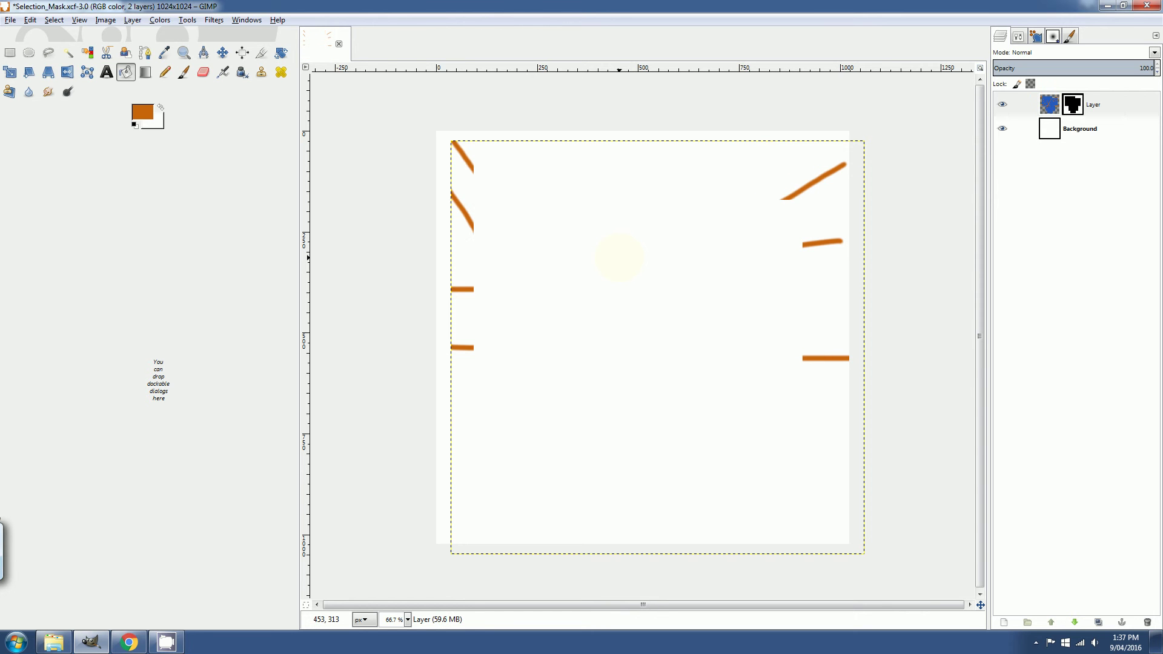
{"action": "key", "text": "ctrl+z"}
{"action": "key", "text": "ctrl+z"}
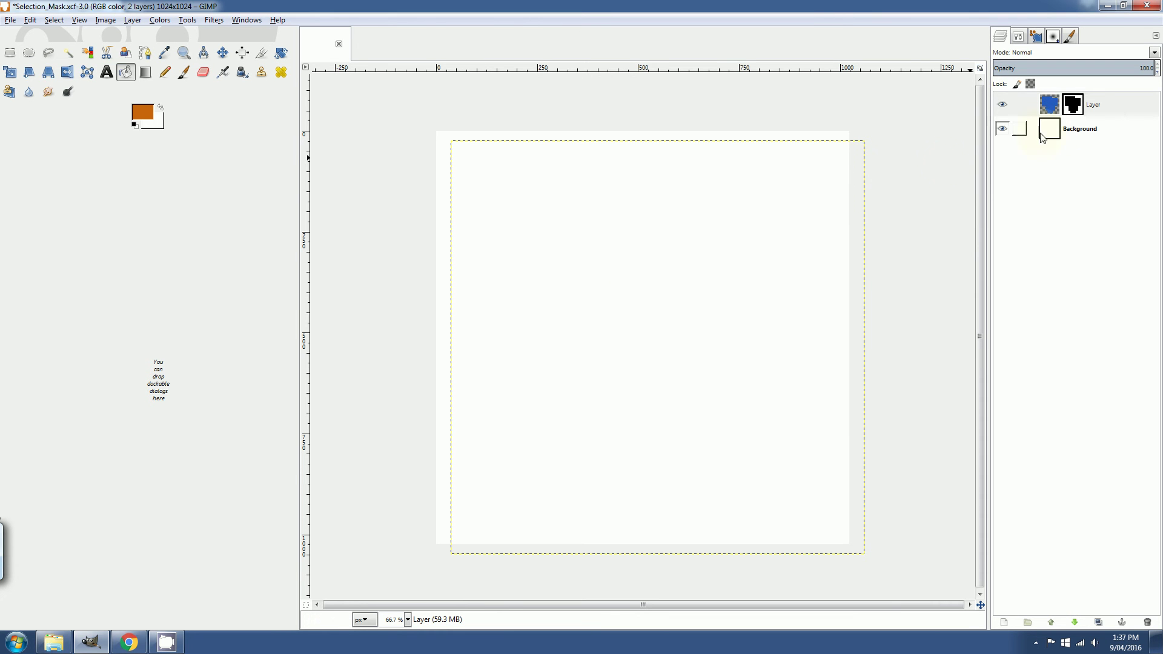
{"action": "key", "text": "ctrl+z"}
{"action": "key", "text": "ctrl+z"}
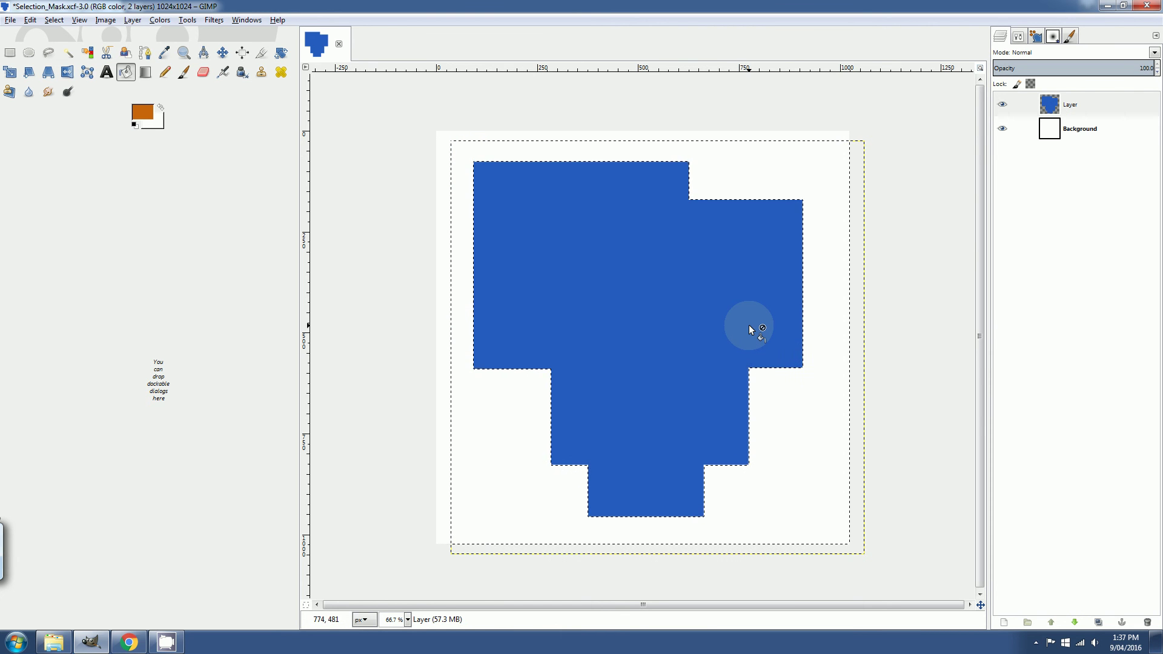
{"action": "key", "text": "ctrl+z"}
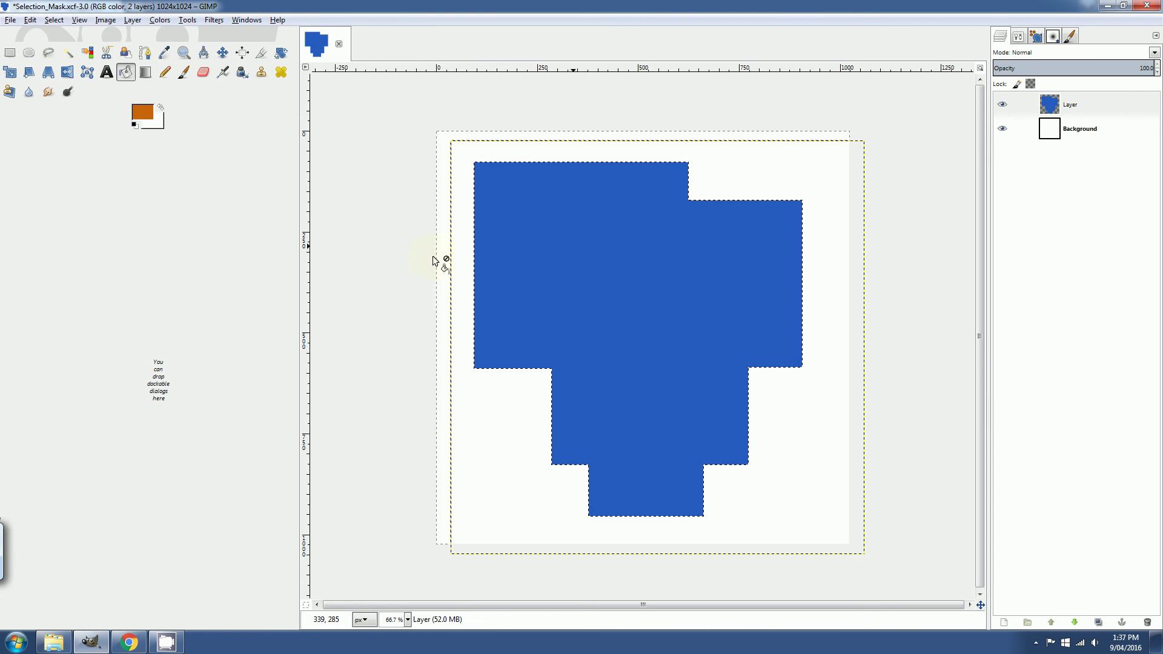
Add a layer mask initialised from the stepped-shape selection to the blue layer
{"action": "right_click", "coordinate": [1063, 104]}
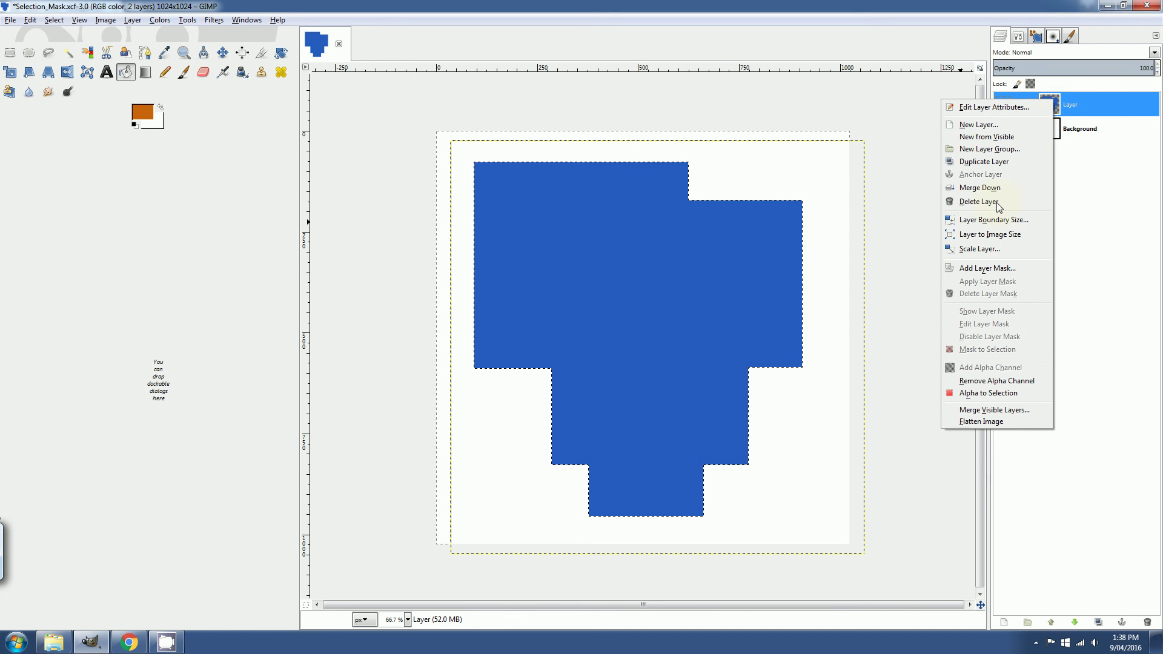
{"action": "left_click", "coordinate": [964, 269]}
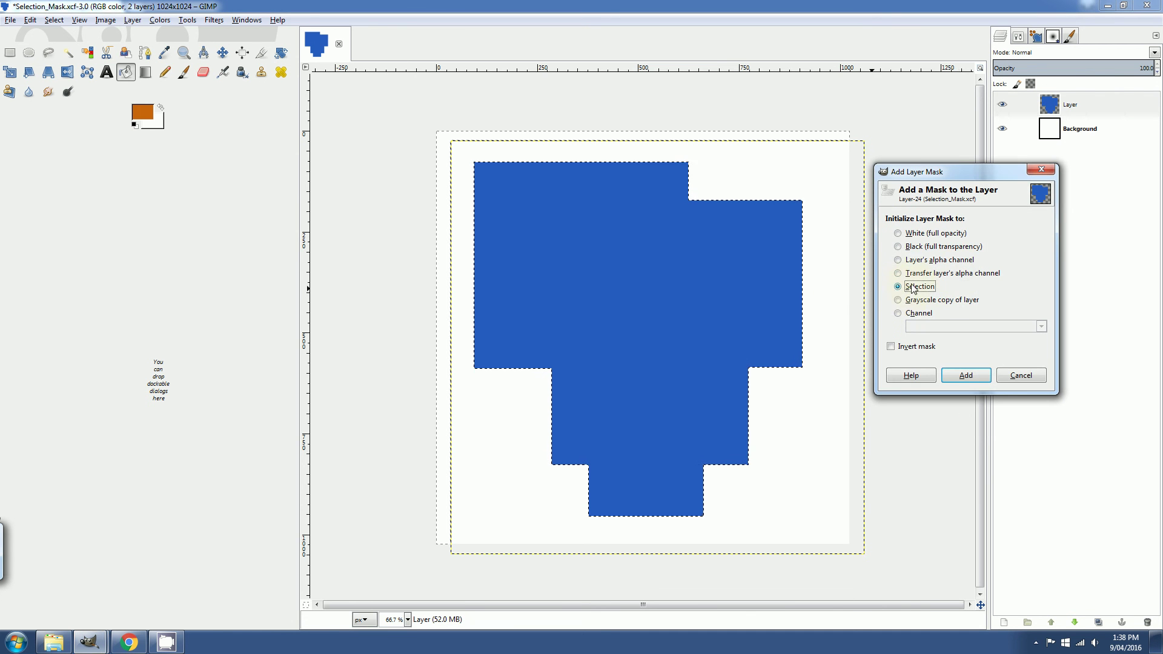
{"action": "left_click", "coordinate": [966, 375]}
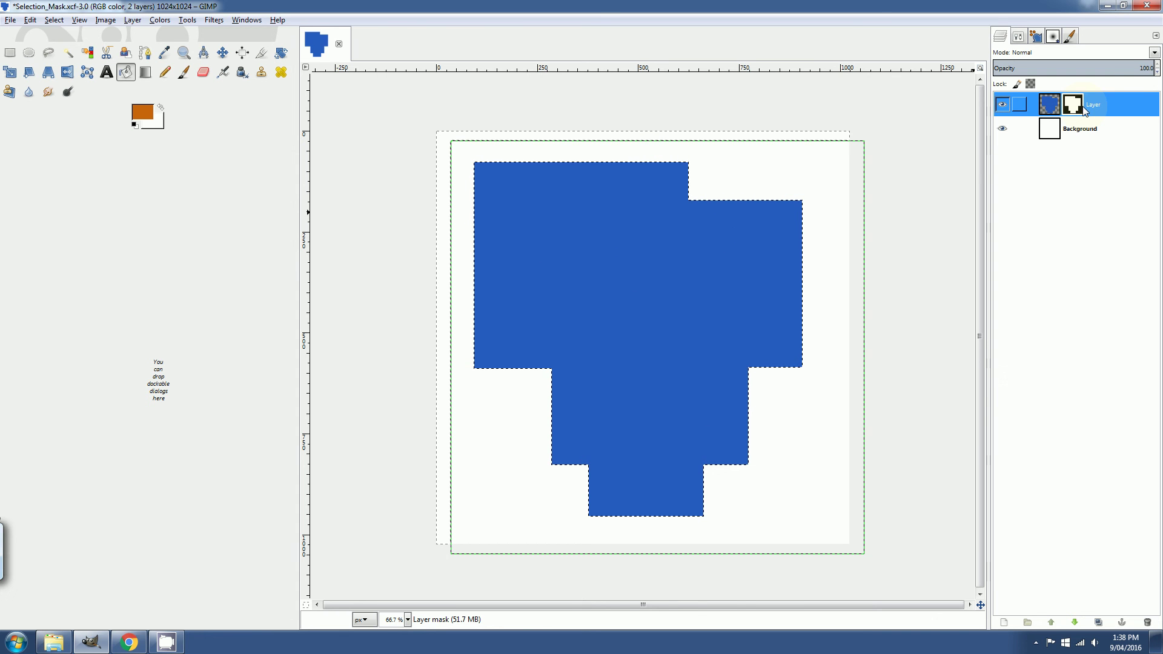
{"action": "left_click", "coordinate": [575, 299]}
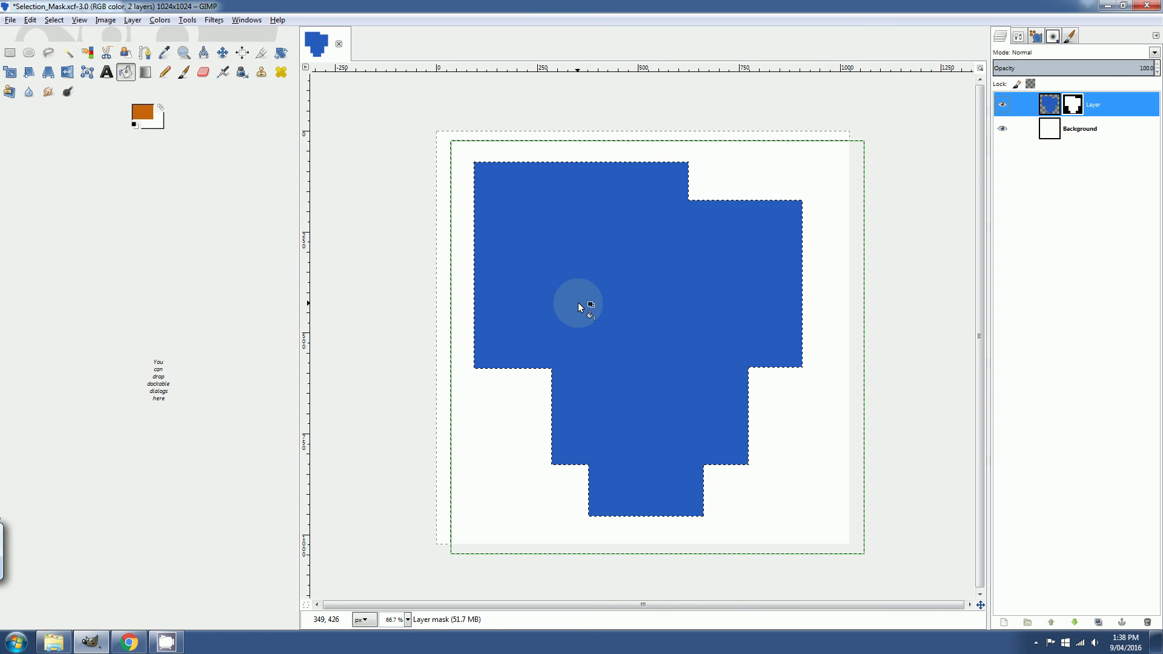
Deselect all, paint two trial brush strokes and undo them, then target the layer mask
{"action": "key", "text": "ctrl+shift+a"}
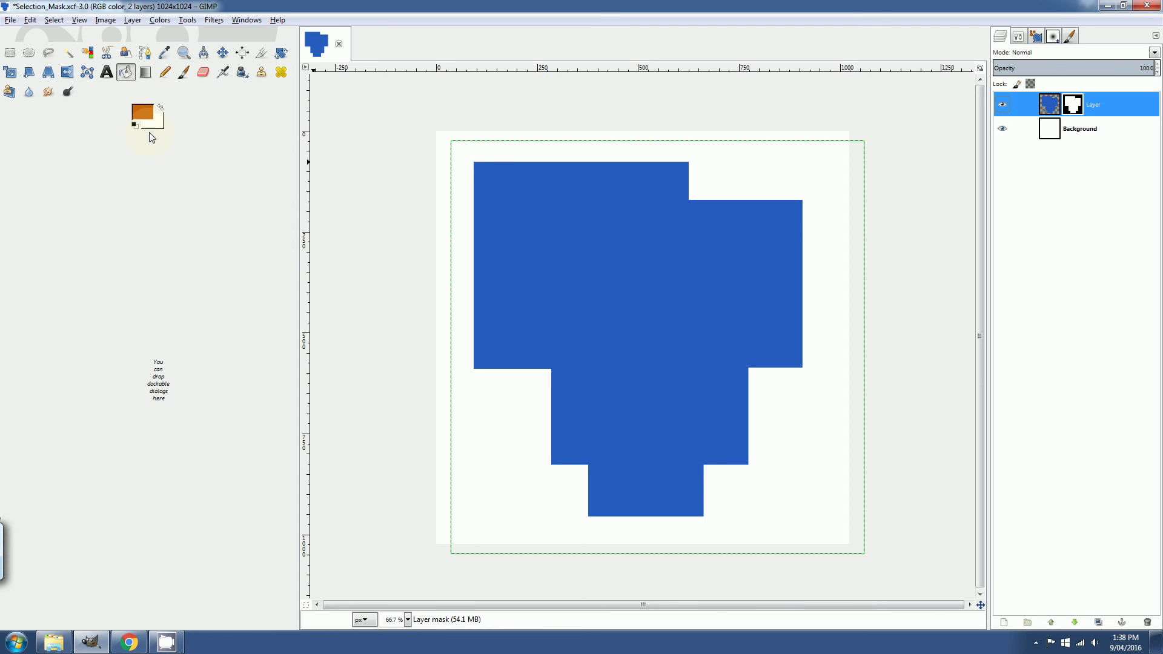
{"action": "left_click", "coordinate": [183, 72]}
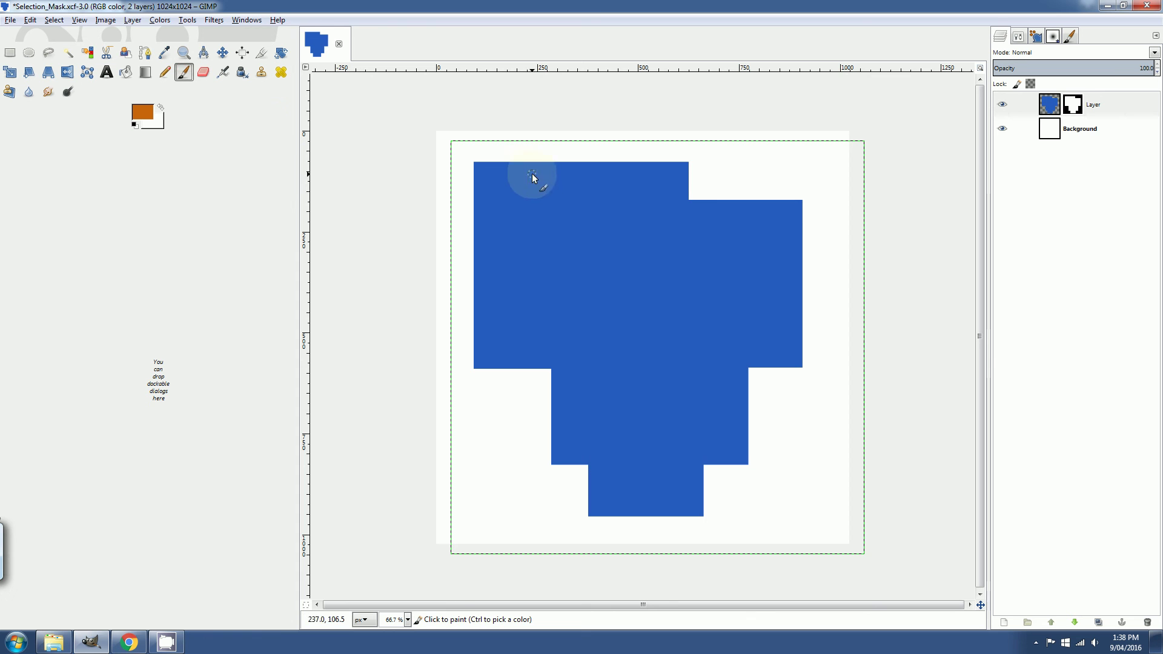
{"action": "mouse_move", "coordinate": [630, 301]}
{"action": "left_mouse_down"}
{"action": "mouse_move", "coordinate": [601, 187]}
{"action": "mouse_move", "coordinate": [555, 114]}
{"action": "left_mouse_up"}
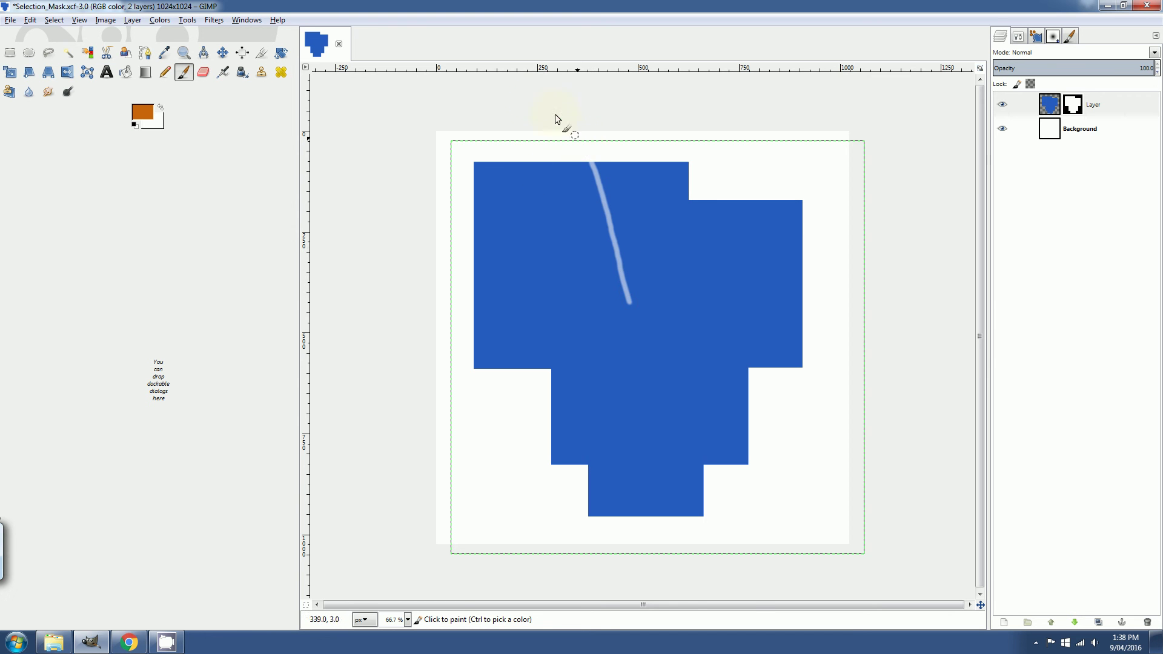
{"action": "left_click_drag", "start_coordinate": [594, 310], "coordinate": [521, 161]}
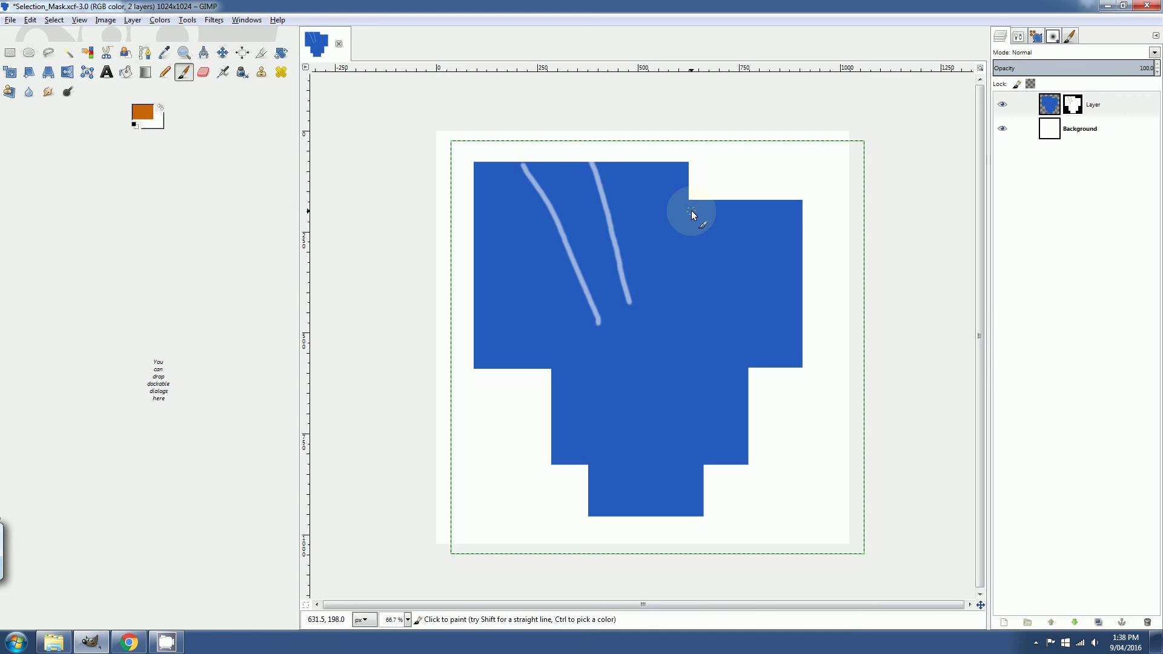
{"action": "key", "text": "ctrl+z"}
{"action": "key", "text": "ctrl+z"}
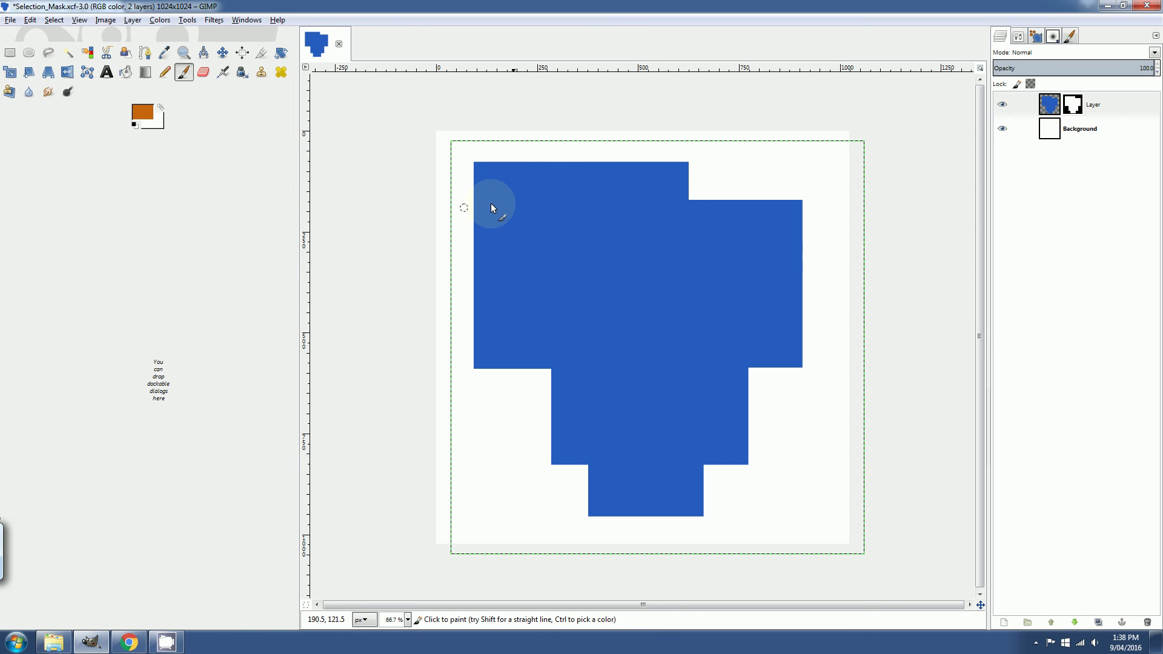
{"action": "left_click", "coordinate": [1073, 106]}
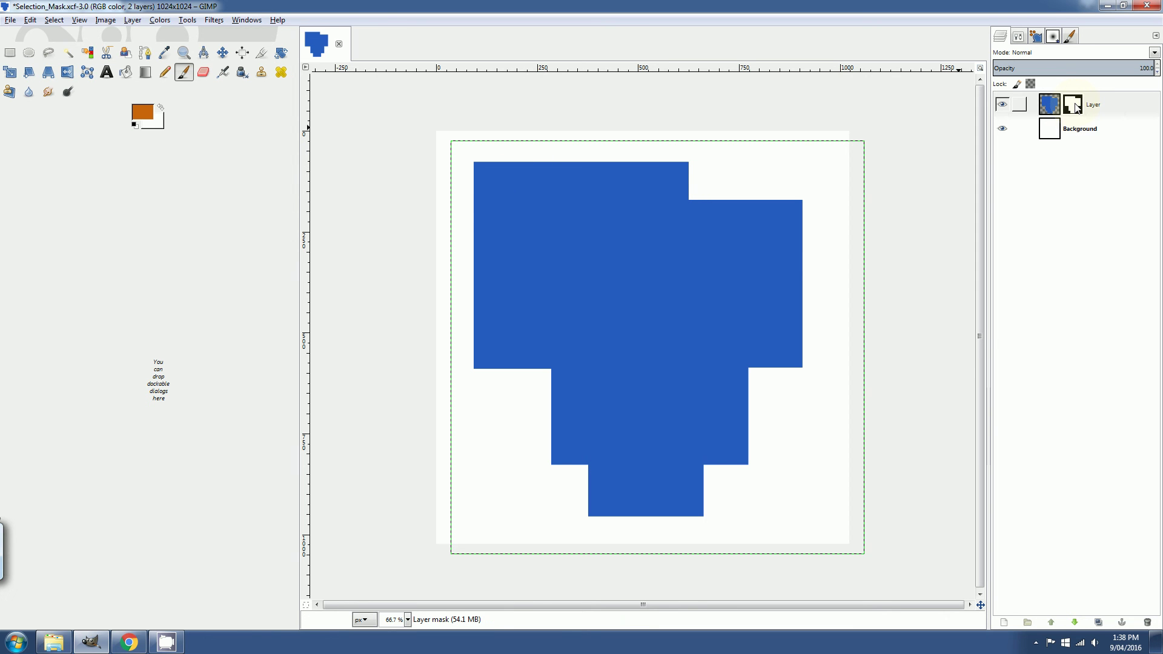
On the layer pixels, paint ten orange strokes across the blue shape, running past its top, right and left edges
{"action": "left_click", "coordinate": [1046, 109]}
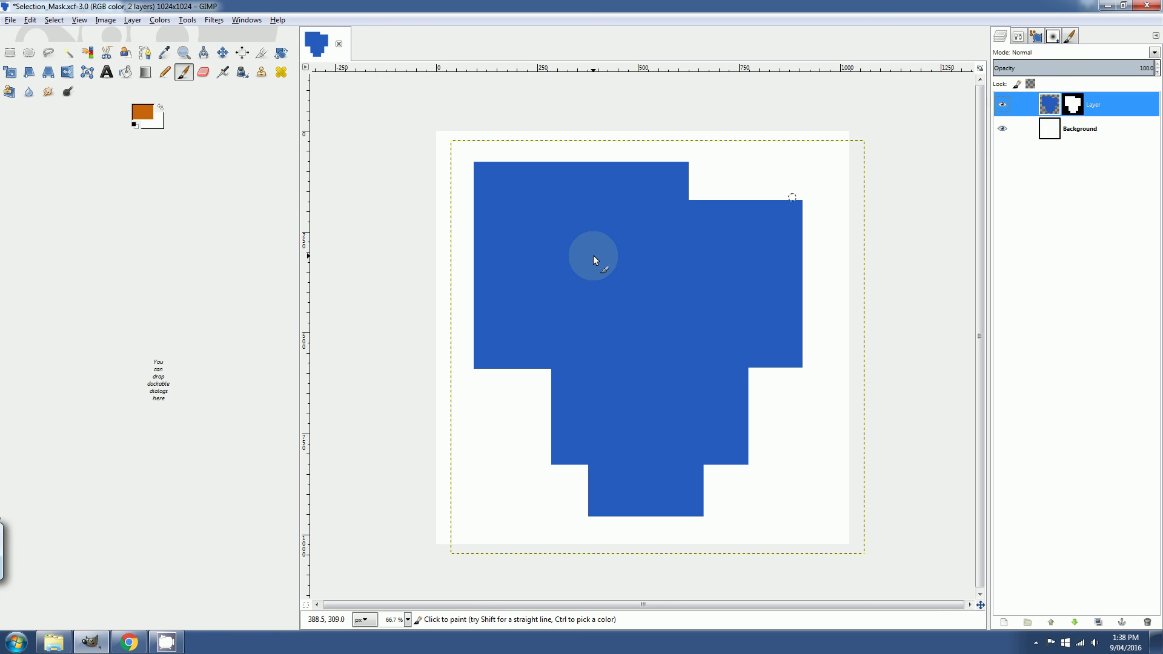
{"action": "left_click_drag", "start_coordinate": [579, 278], "coordinate": [548, 107]}
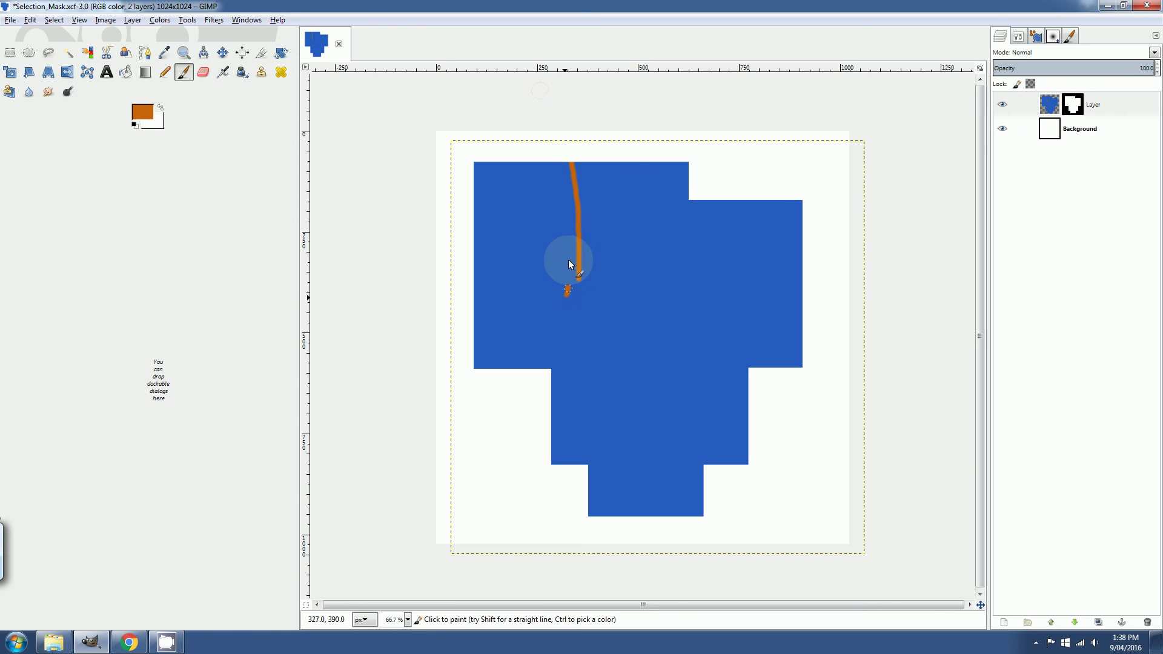
{"action": "left_click_drag", "start_coordinate": [568, 261], "coordinate": [527, 147]}
{"action": "left_click_drag", "start_coordinate": [617, 288], "coordinate": [643, 124]}
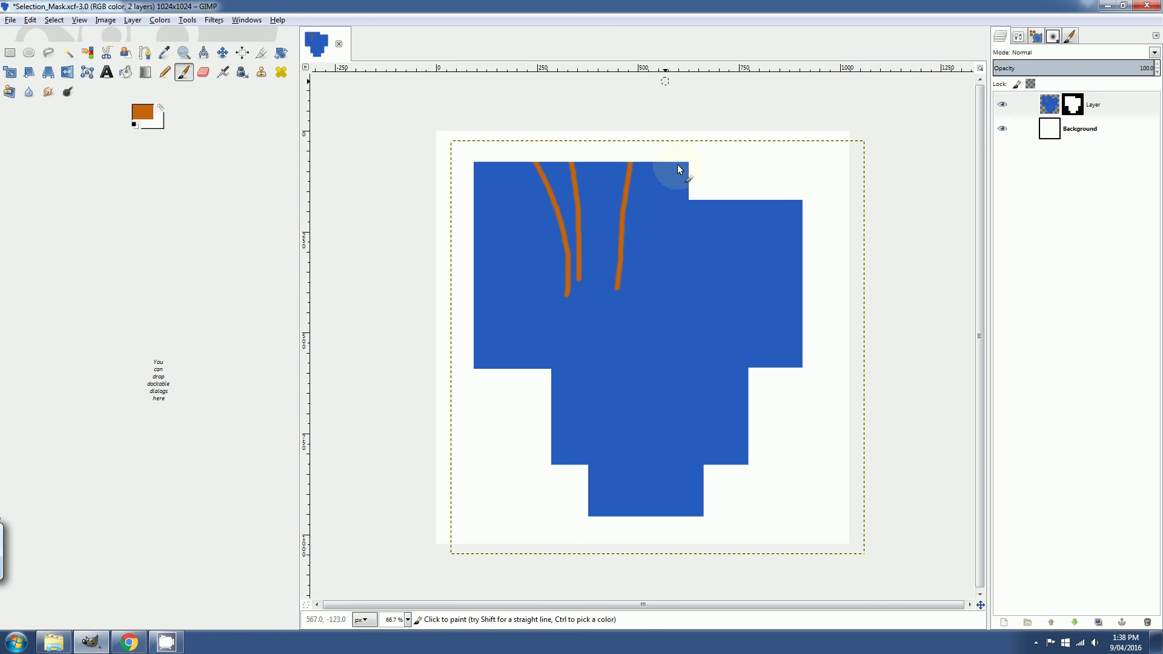
{"action": "left_click_drag", "start_coordinate": [672, 281], "coordinate": [713, 199]}
{"action": "left_click_drag", "start_coordinate": [728, 254], "coordinate": [799, 241]}
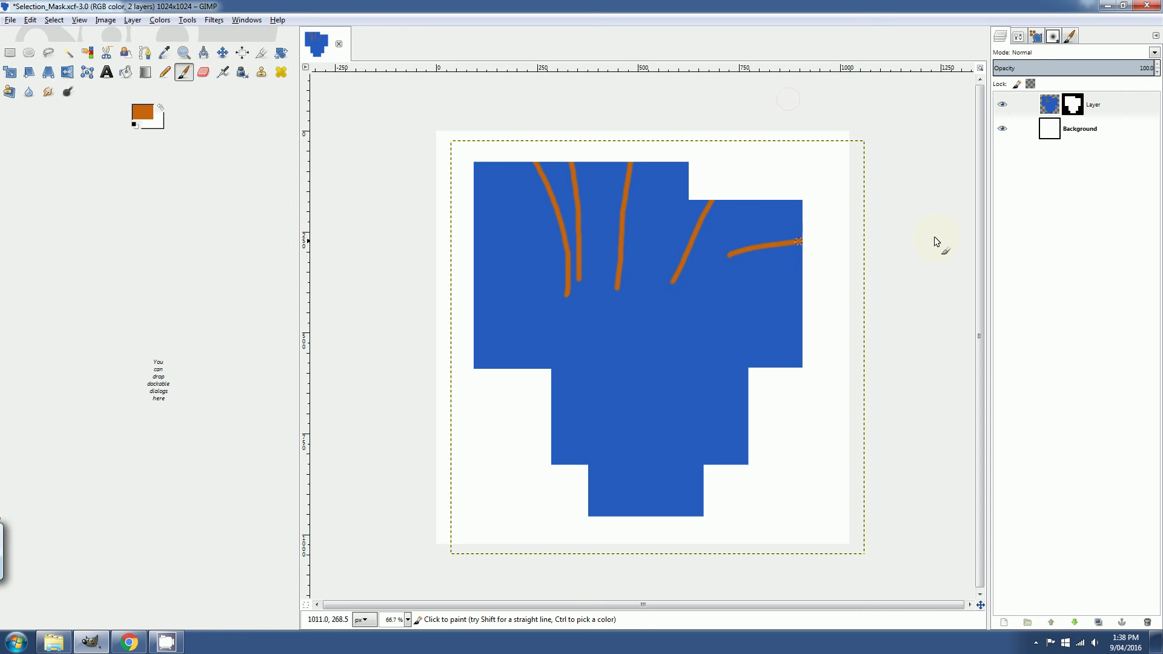
{"action": "left_click_drag", "start_coordinate": [762, 318], "coordinate": [906, 394]}
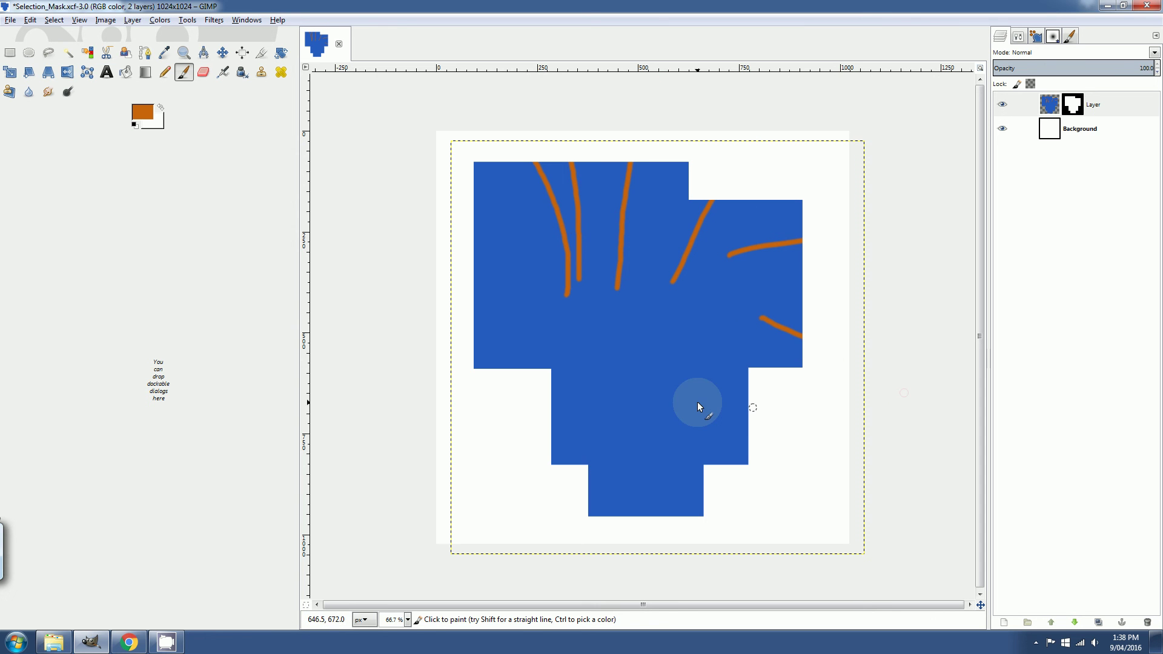
{"action": "left_click_drag", "start_coordinate": [697, 401], "coordinate": [936, 453]}
{"action": "left_click_drag", "start_coordinate": [652, 438], "coordinate": [703, 470]}
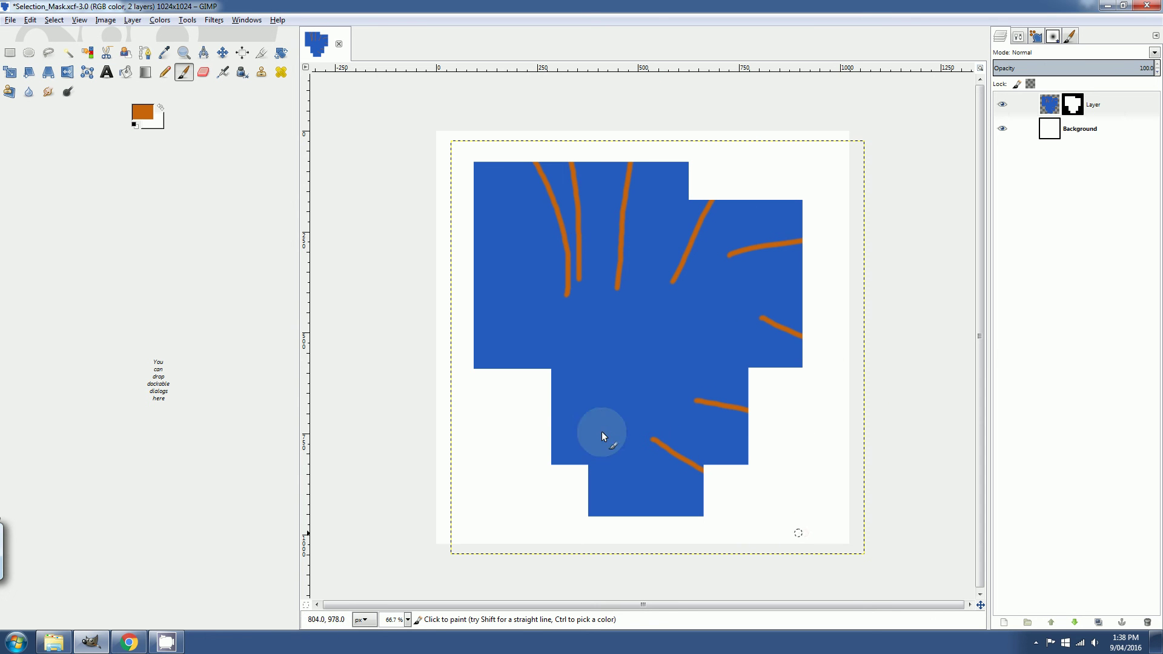
{"action": "left_click_drag", "start_coordinate": [599, 413], "coordinate": [457, 418]}
{"action": "left_click_drag", "start_coordinate": [525, 295], "coordinate": [519, 361]}
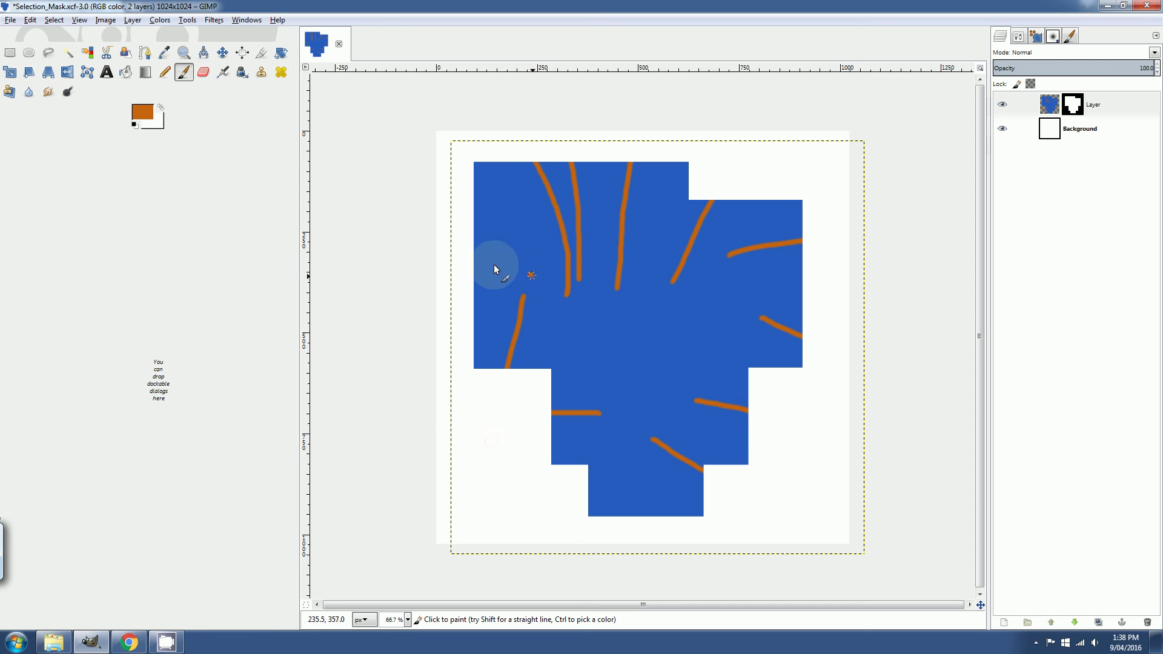